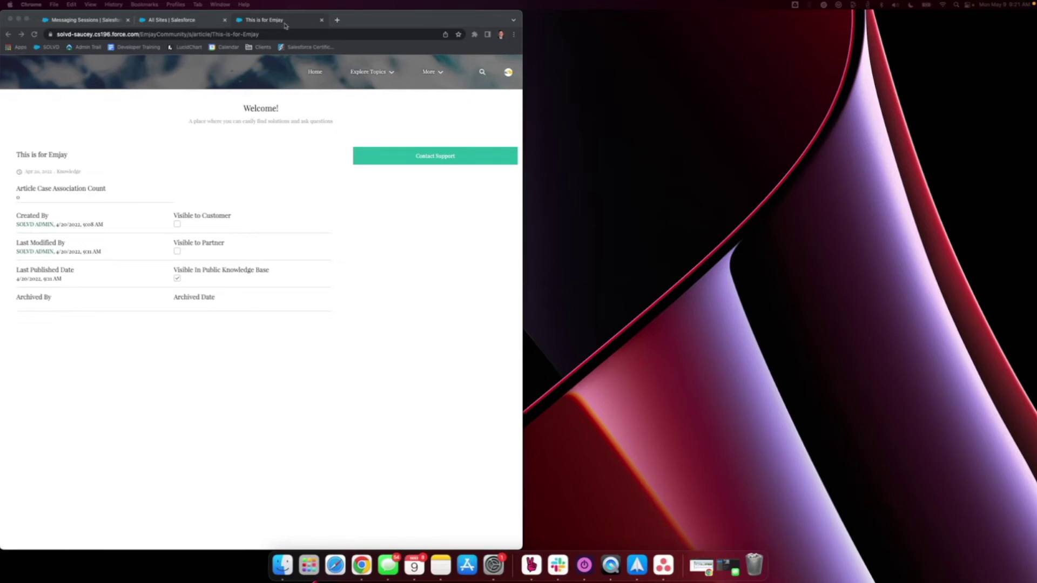
Step: Switch to the Salesforce browser window and close the All Sites tab to reveal the Messaging Sessions console
{"action": "key", "text": "ctrl+Up"}
{"action": "left_click", "coordinate": [395, 202]}
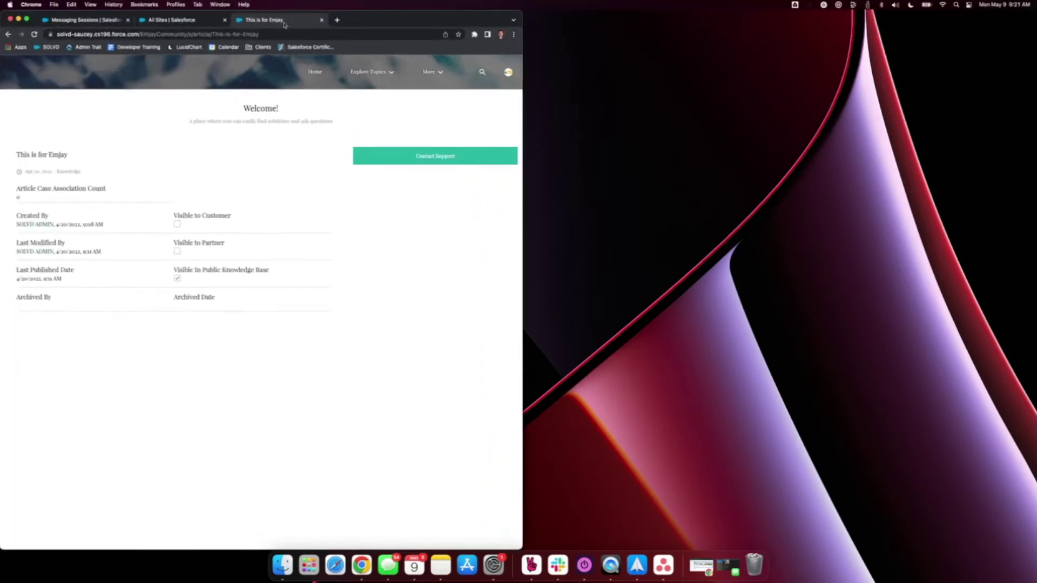
{"action": "left_click", "coordinate": [180, 20]}
{"action": "key", "text": "super+w"}
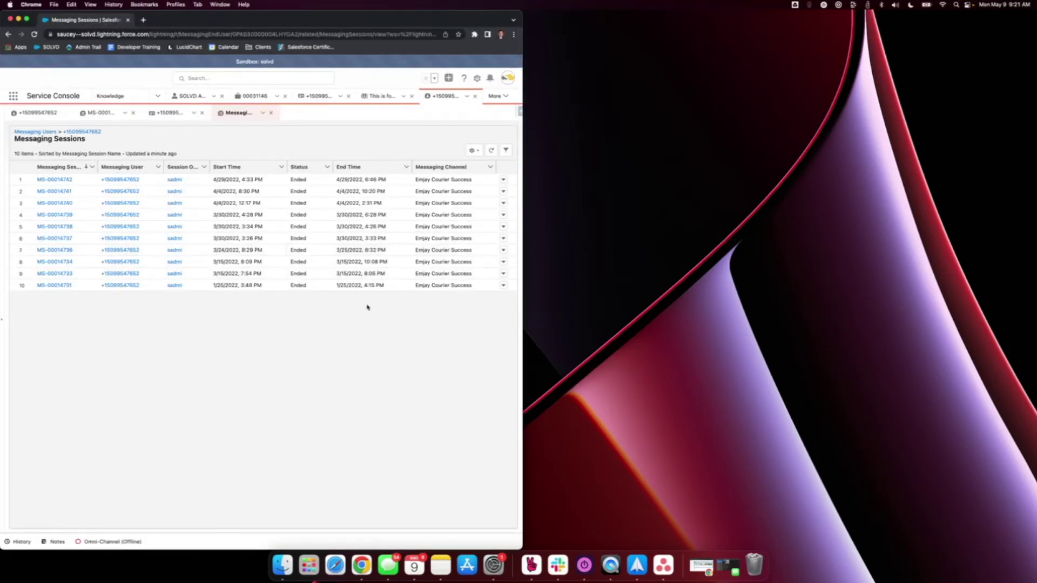
Step: From the gear menu go to Setup, search 'digit' and reach Digital Experiences > All Sites
{"action": "left_click", "coordinate": [477, 78]}
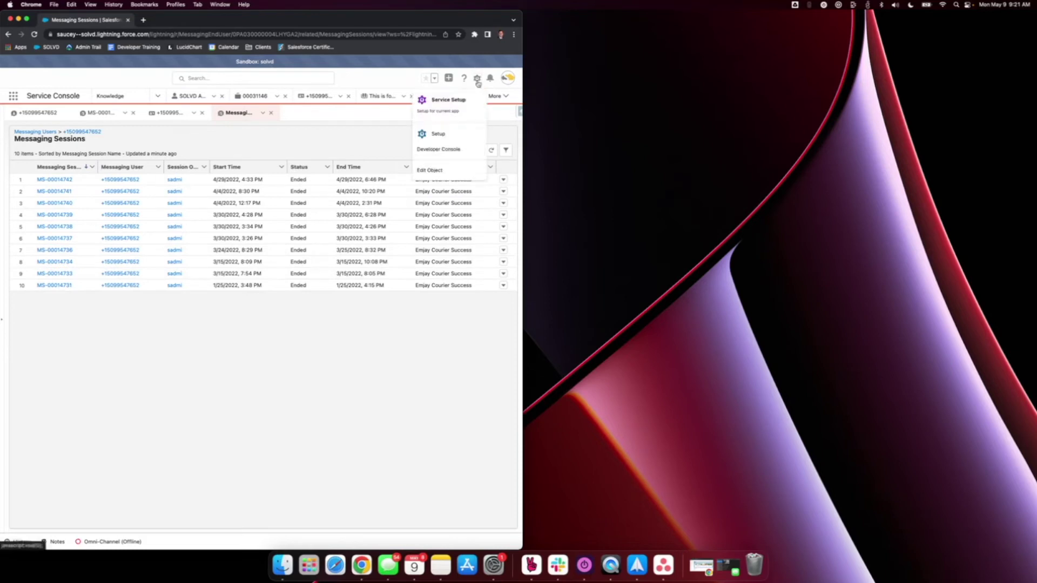
{"action": "left_click", "coordinate": [438, 134]}
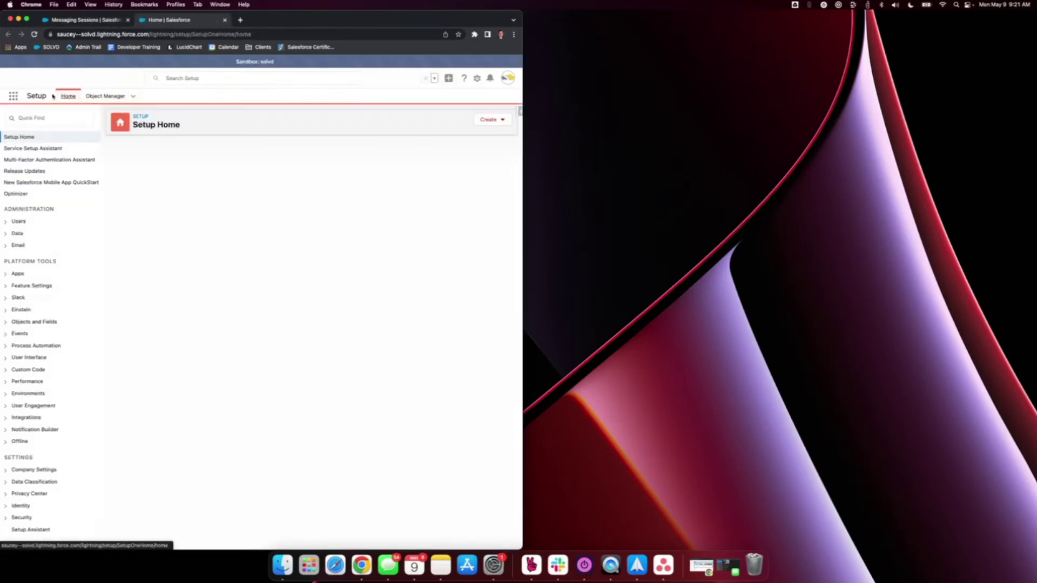
{"action": "left_click", "coordinate": [28, 118]}
{"action": "type", "text": "dig"}
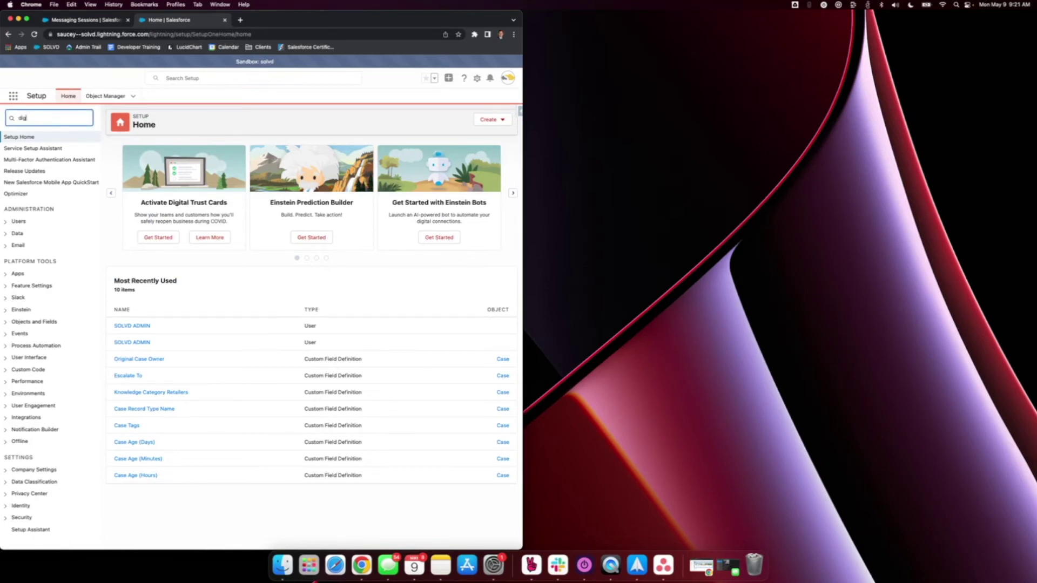
{"action": "type", "text": "it"}
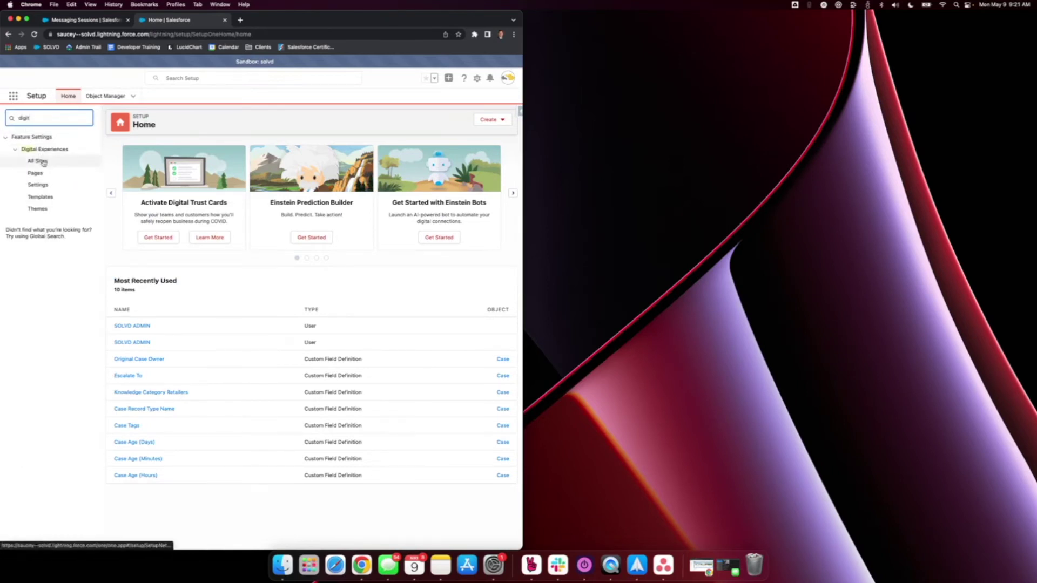
{"action": "left_click", "coordinate": [43, 160]}
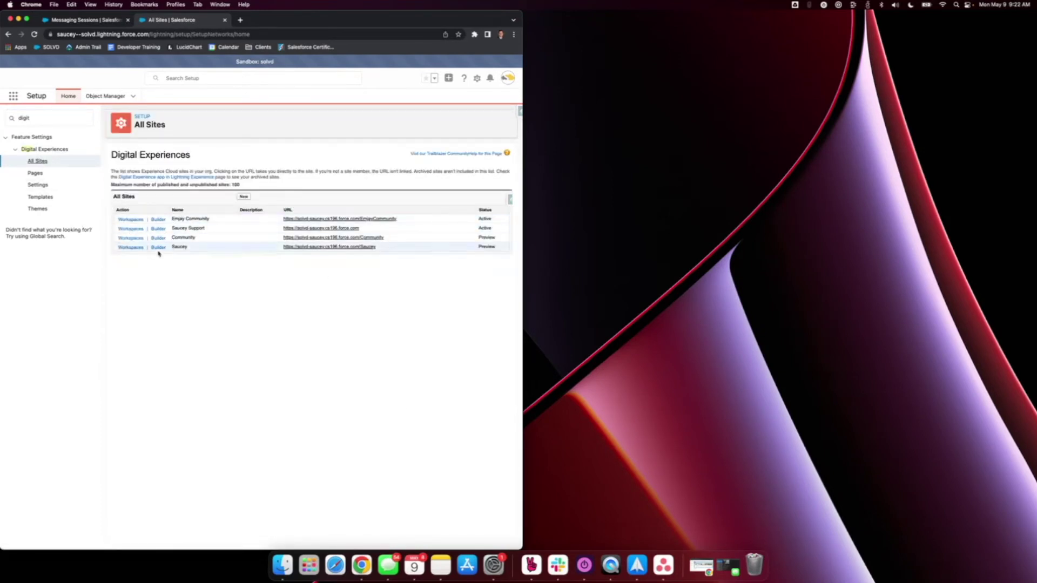
Step: Launch the Emjay Community site, search 'This is for emjay' and view the article logged in
{"action": "left_click", "coordinate": [354, 224], "text": "super"}
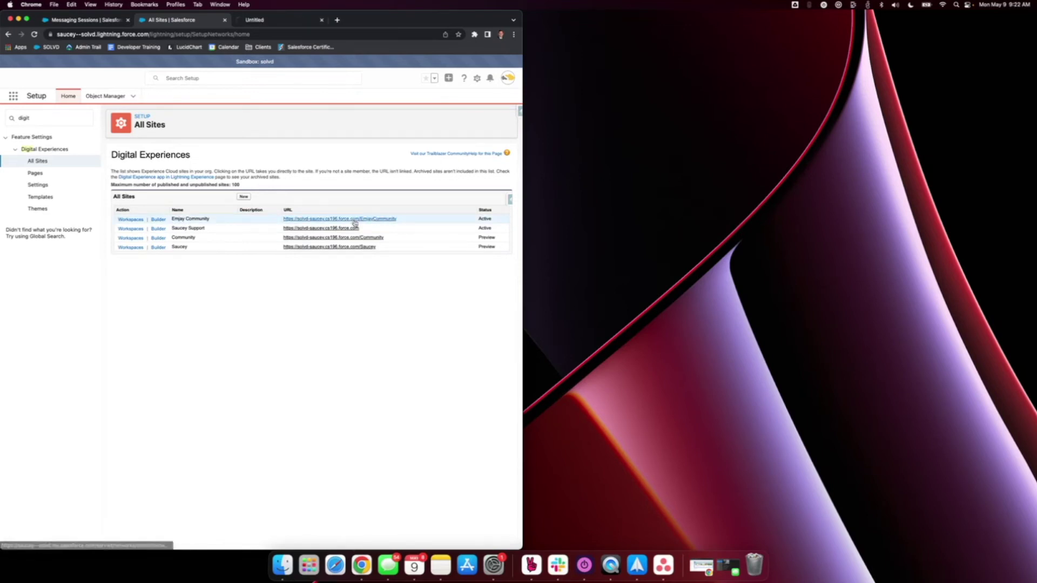
{"action": "left_click", "coordinate": [275, 18]}
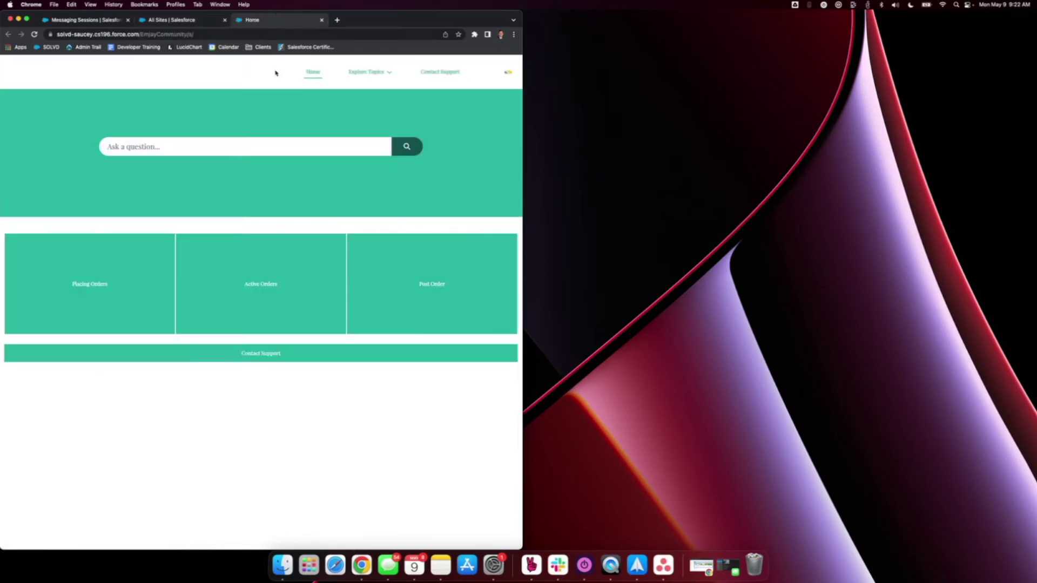
{"action": "left_click", "coordinate": [262, 146]}
{"action": "type", "text": "This i"}
{"action": "type", "text": "s for emja"}
{"action": "type", "text": "y"}
{"action": "key", "text": "Return"}
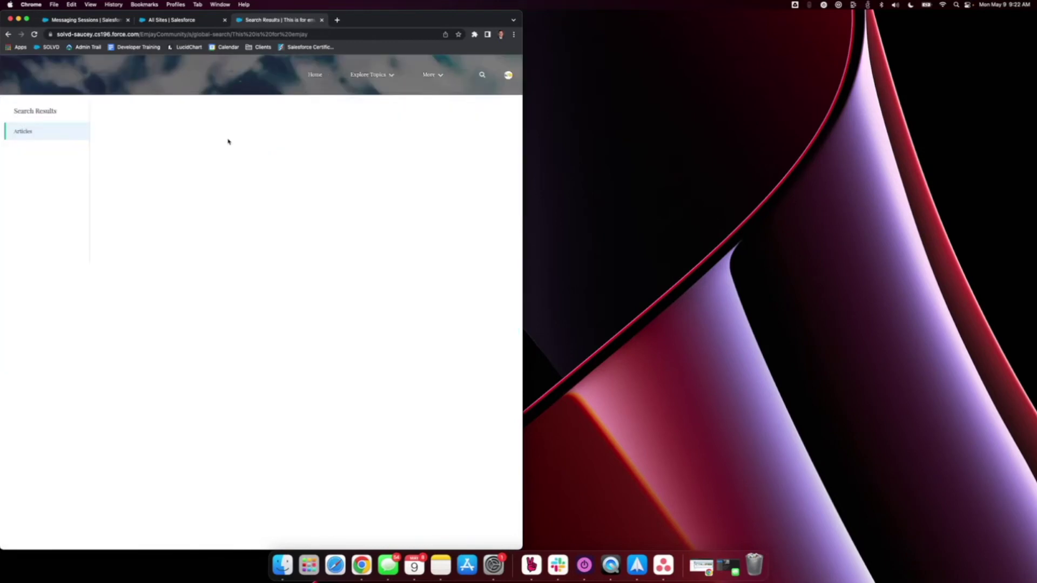
{"action": "left_click", "coordinate": [130, 143]}
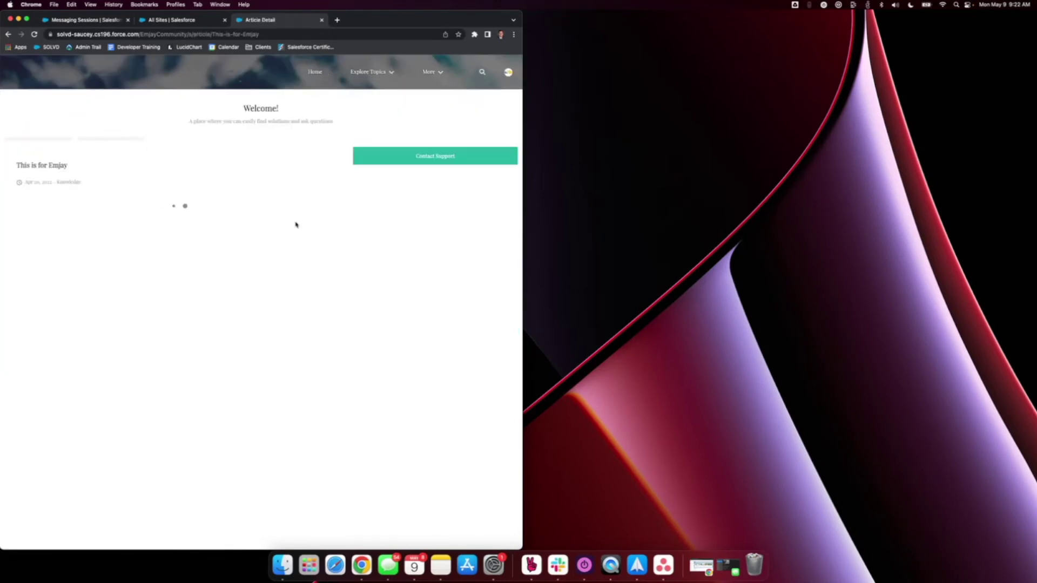
Step: Copy the article URL, load it as a guest in a new Incognito window, and tile it beside the original
{"action": "left_click", "coordinate": [243, 34]}
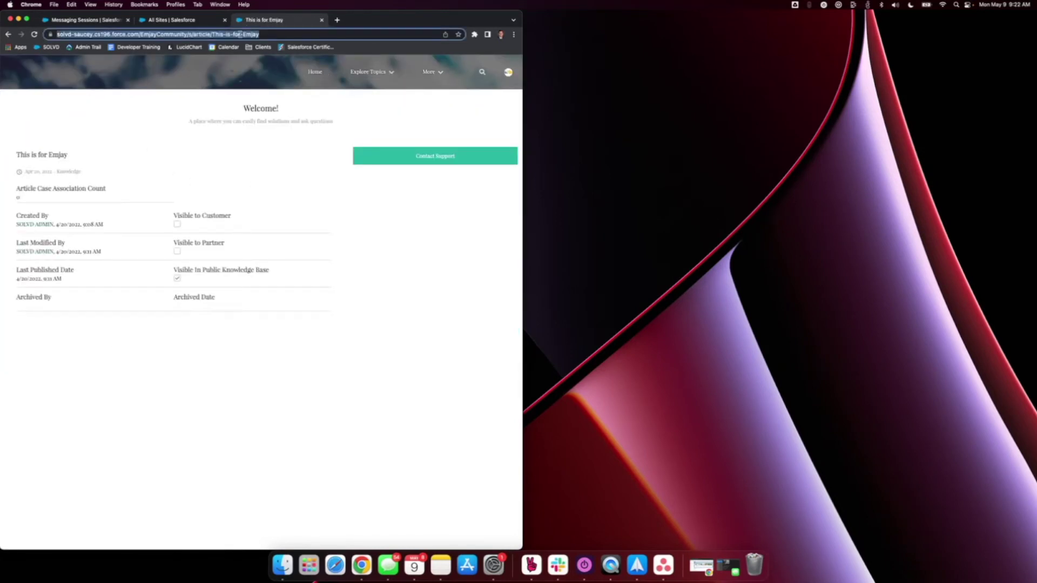
{"action": "key", "text": "super+c"}
{"action": "key", "text": "super+shift+n"}
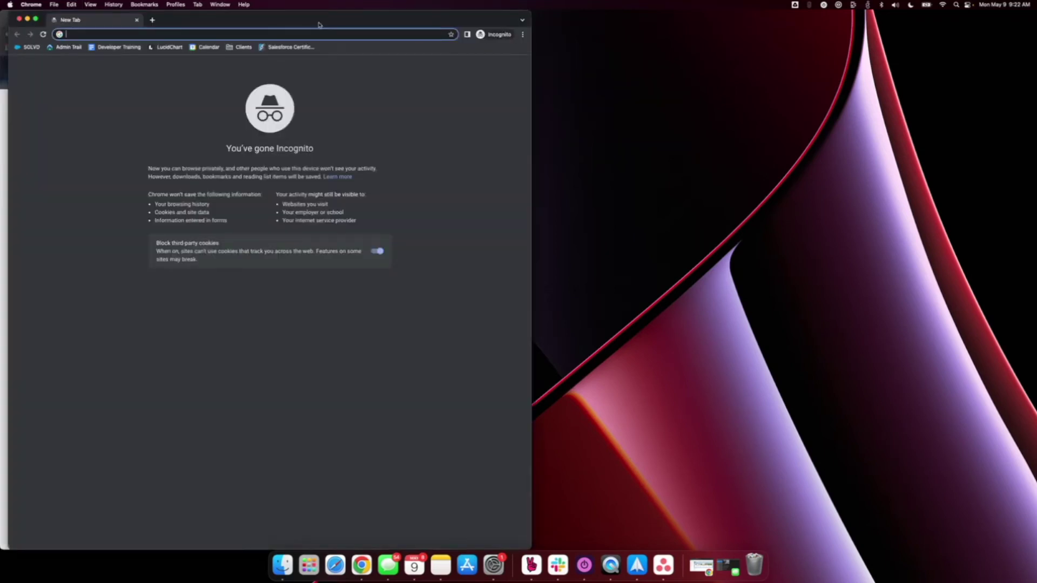
{"action": "key", "text": "super+v"}
{"action": "key", "text": "Return"}
{"action": "key", "text": "ctrl+alt+Right"}
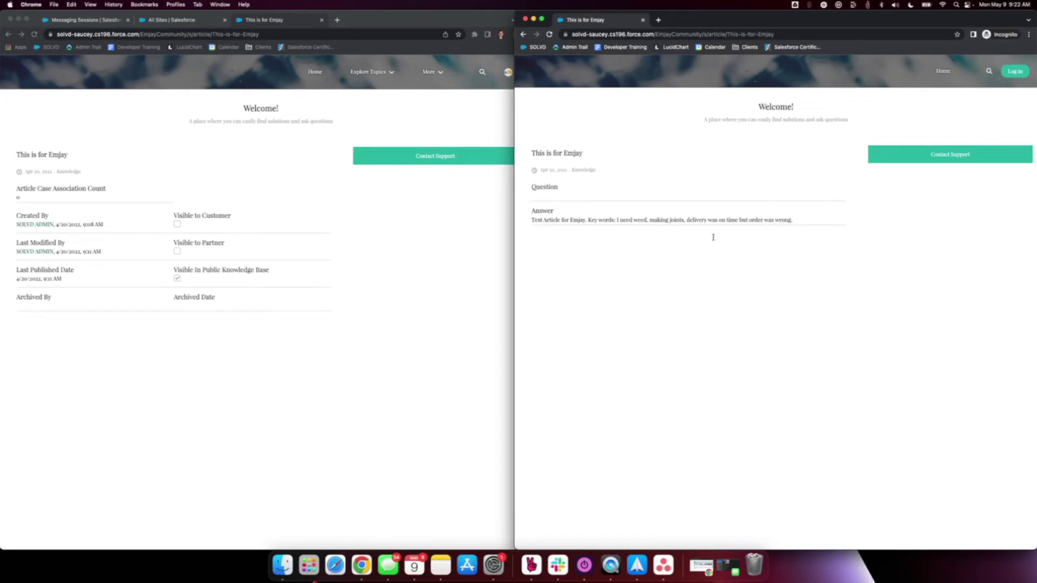
Step: From All Sites, launch Experience Builder for the Emjay Community site and reach Theme > Edit CSS
{"action": "left_click", "coordinate": [369, 300]}
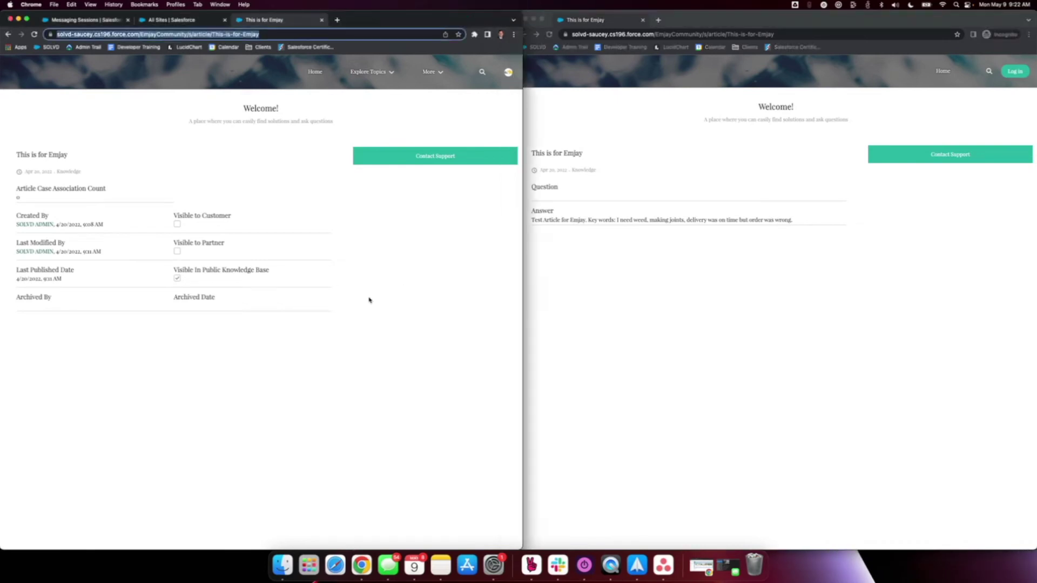
{"action": "left_click", "coordinate": [194, 20]}
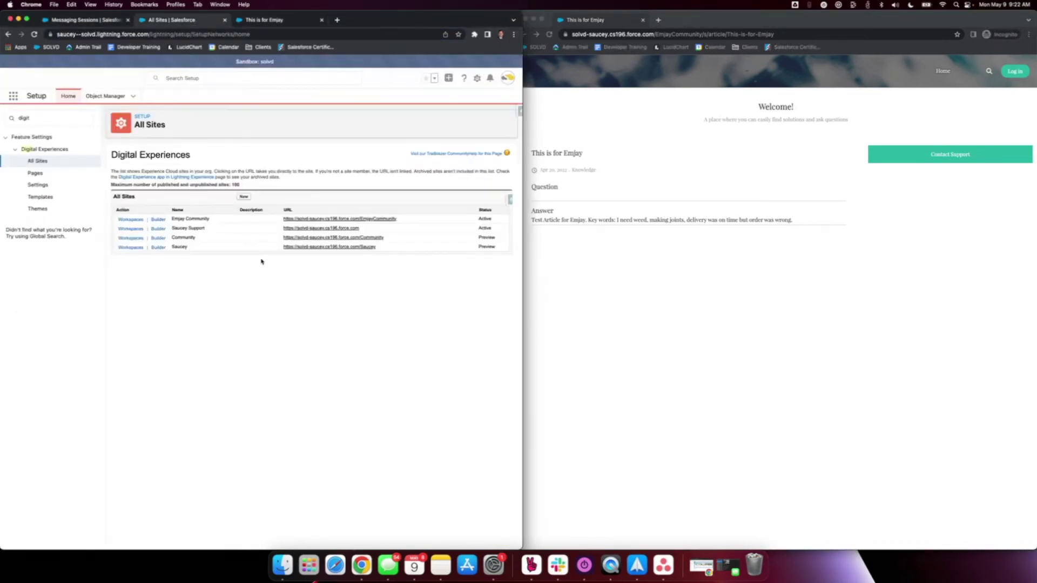
{"action": "left_click", "coordinate": [157, 222]}
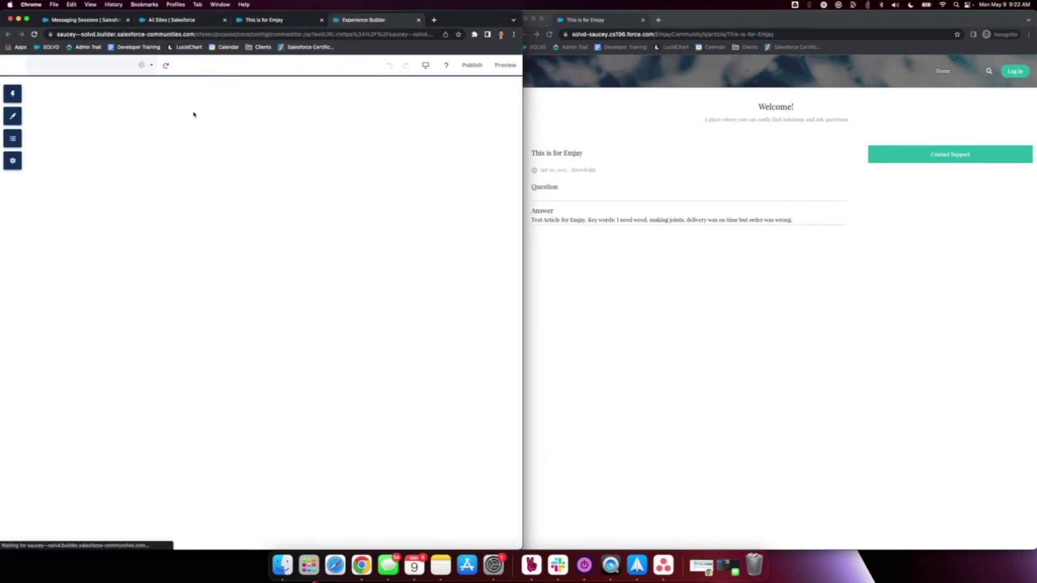
{"action": "left_click", "coordinate": [11, 116]}
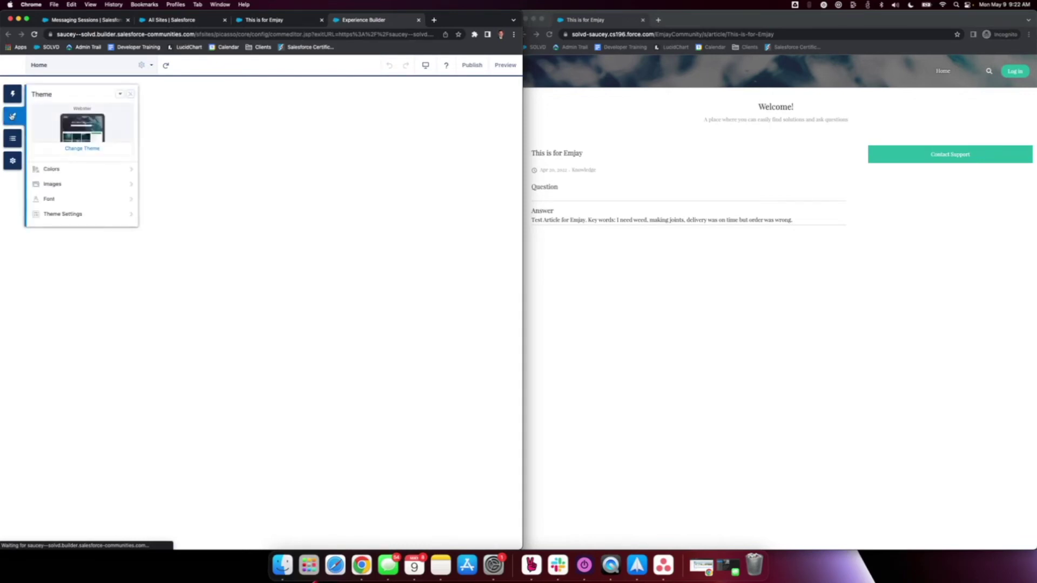
{"action": "left_click", "coordinate": [122, 95]}
{"action": "left_click", "coordinate": [129, 121]}
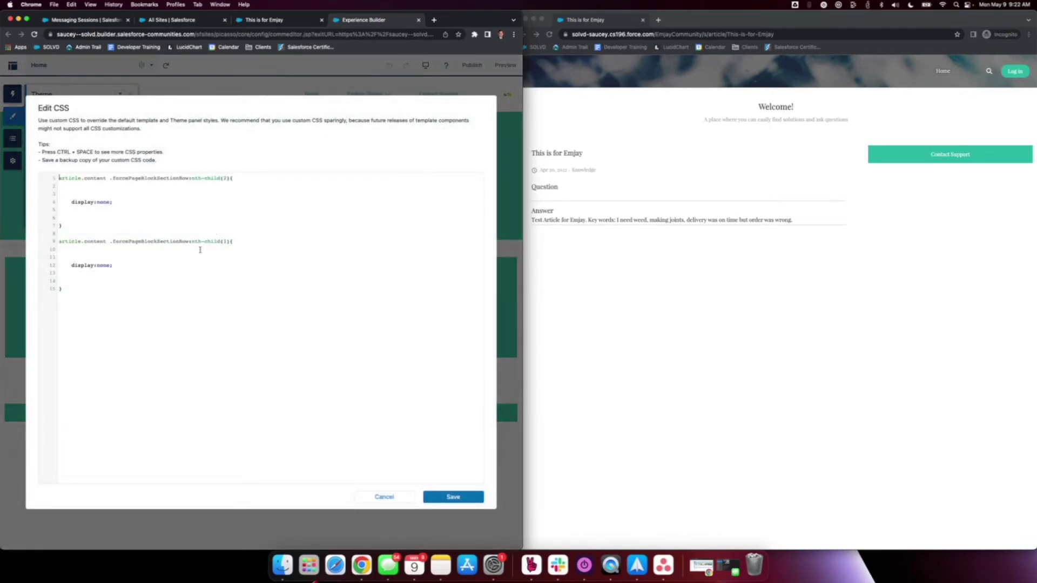
Step: Review the nth-child(1) and nth-child(2) display:none rules, then select all the custom CSS
{"action": "left_click_drag", "start_coordinate": [111, 291], "coordinate": [52, 167]}
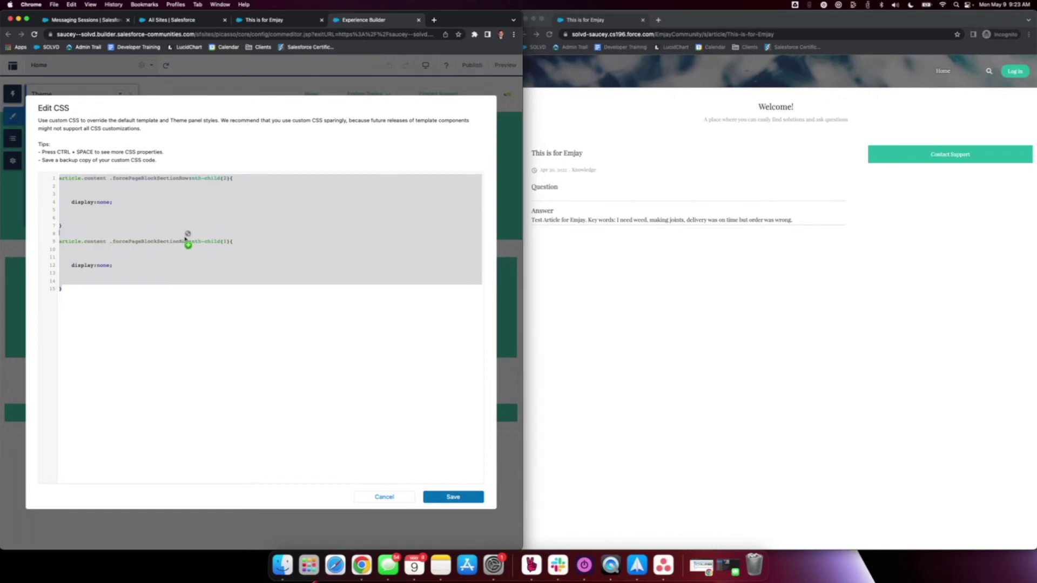
{"action": "left_click", "coordinate": [147, 243]}
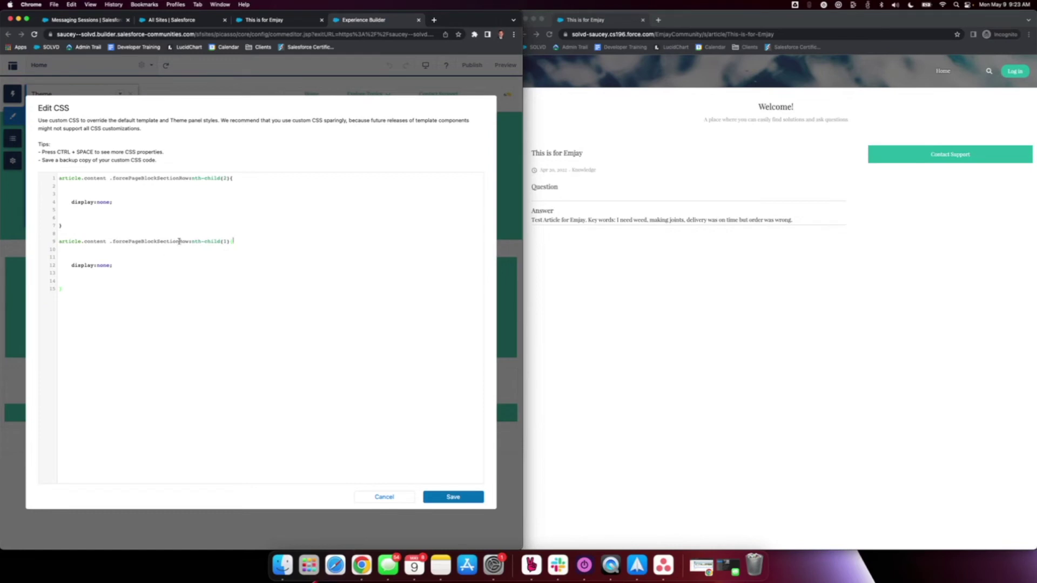
{"action": "left_click_drag", "start_coordinate": [194, 241], "coordinate": [228, 242]}
{"action": "left_click", "coordinate": [230, 242]}
{"action": "left_click_drag", "start_coordinate": [195, 177], "coordinate": [229, 177]}
{"action": "left_click", "coordinate": [232, 178]}
{"action": "key", "text": "super+a"}
Step: Delete and save the empty custom CSS, then reload the guest article before publishing
{"action": "key", "text": "BackSpace"}
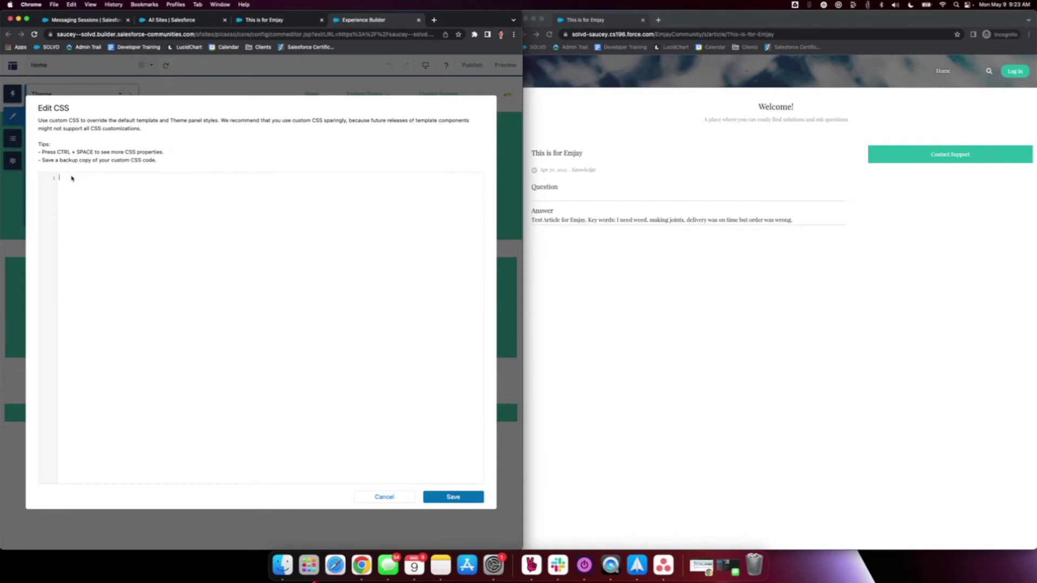
{"action": "left_click", "coordinate": [450, 497]}
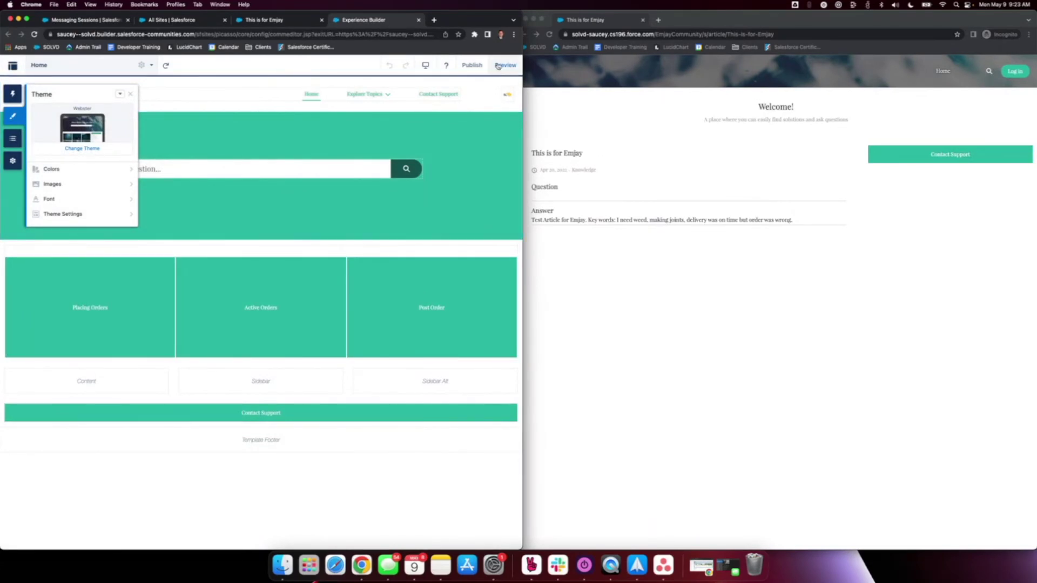
{"action": "left_click", "coordinate": [741, 151]}
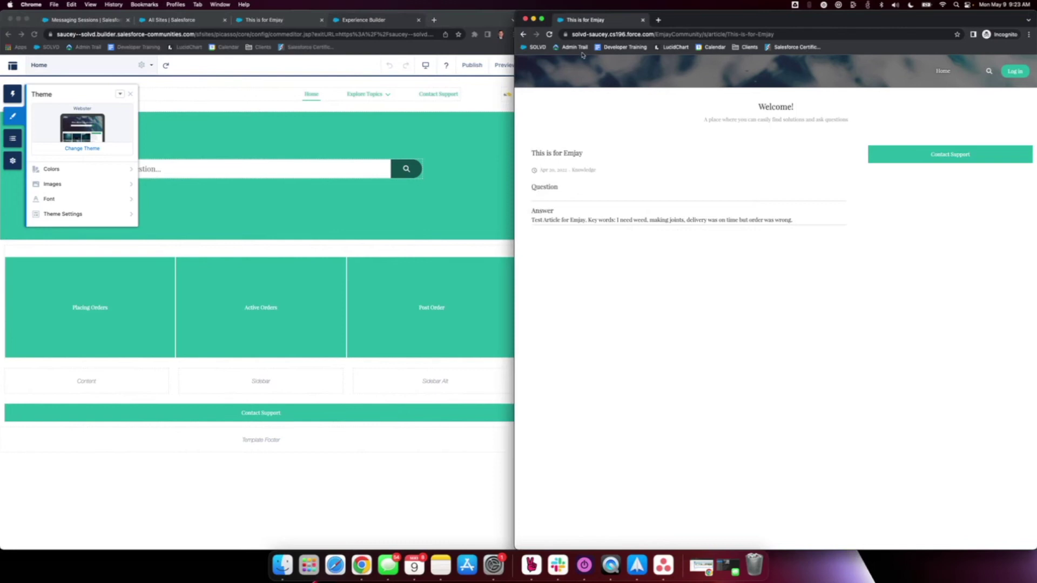
{"action": "left_click", "coordinate": [550, 34]}
{"action": "left_click", "coordinate": [550, 34]}
Step: Publish the site, dismiss the confirmation, and reload the guest article to show Title and URL Name again
{"action": "left_click", "coordinate": [472, 64]}
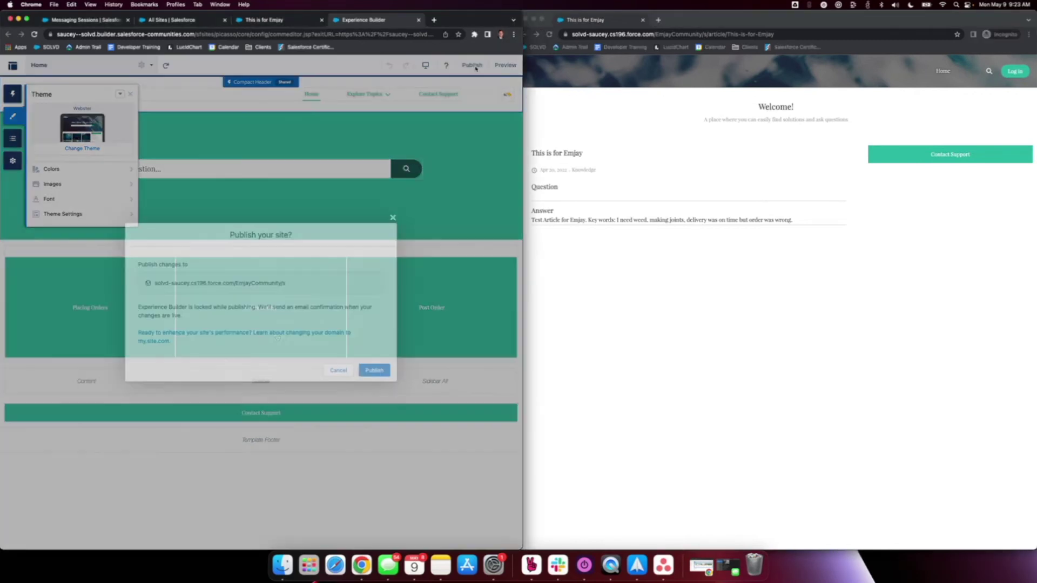
{"action": "left_click", "coordinate": [374, 370]}
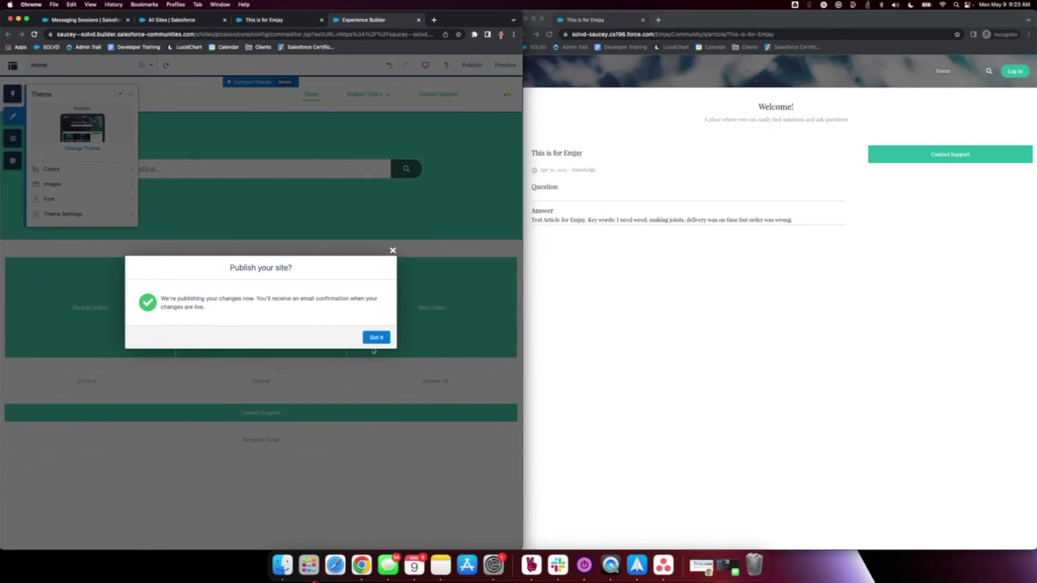
{"action": "left_click", "coordinate": [376, 338]}
{"action": "left_click", "coordinate": [731, 314]}
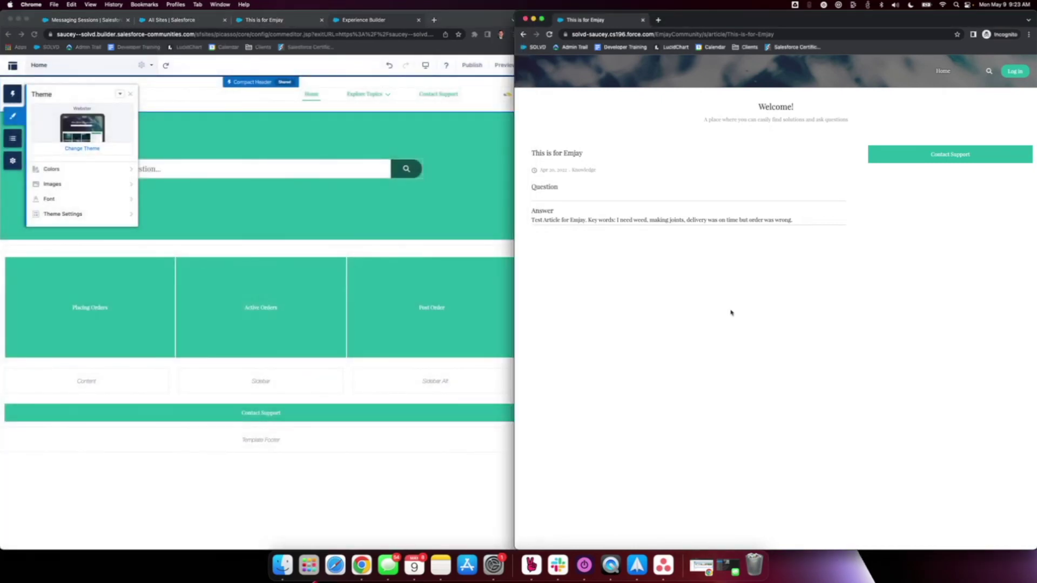
{"action": "key", "text": "super+r"}
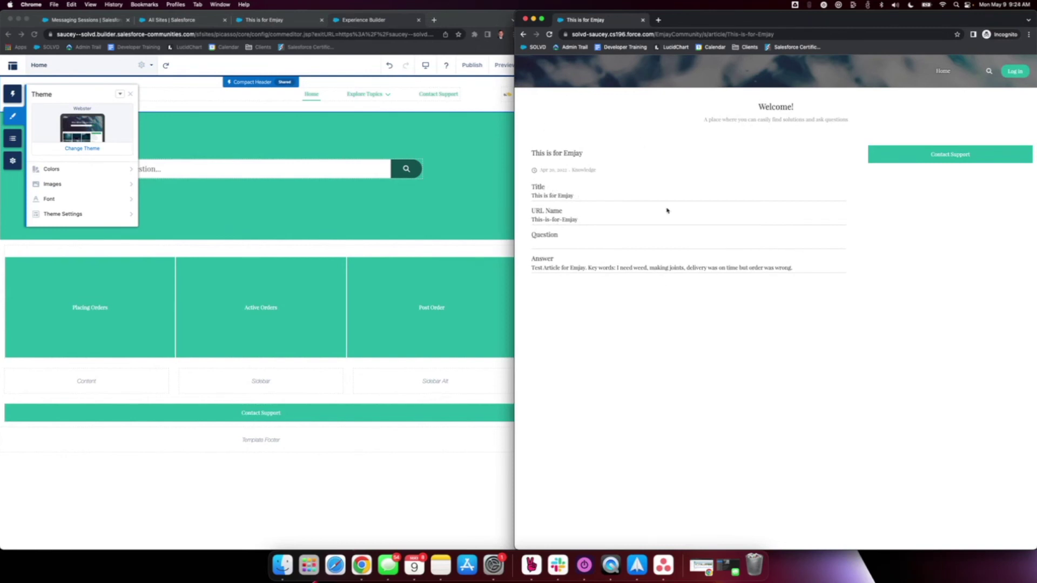
Step: Back in Experience Builder, paste the display:none CSS rules into Edit CSS and save
{"action": "left_click", "coordinate": [95, 155]}
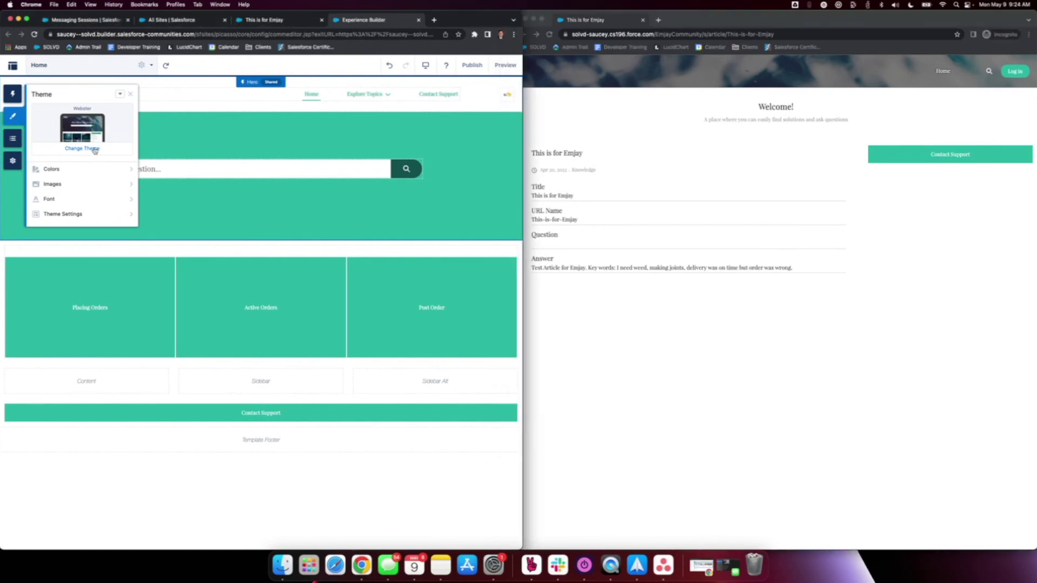
{"action": "left_click", "coordinate": [120, 95]}
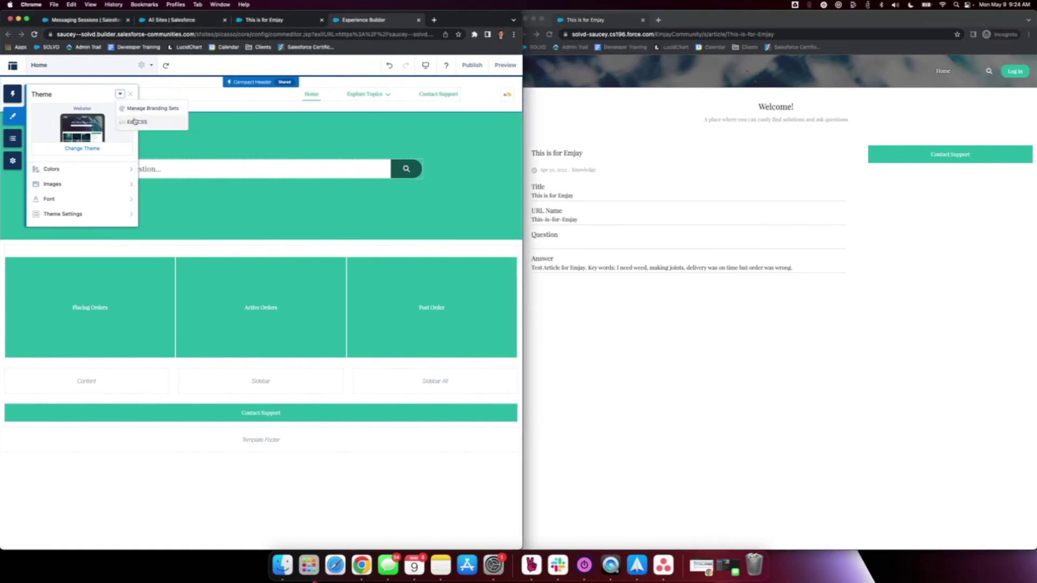
{"action": "left_click", "coordinate": [139, 120]}
{"action": "key", "text": "super+v"}
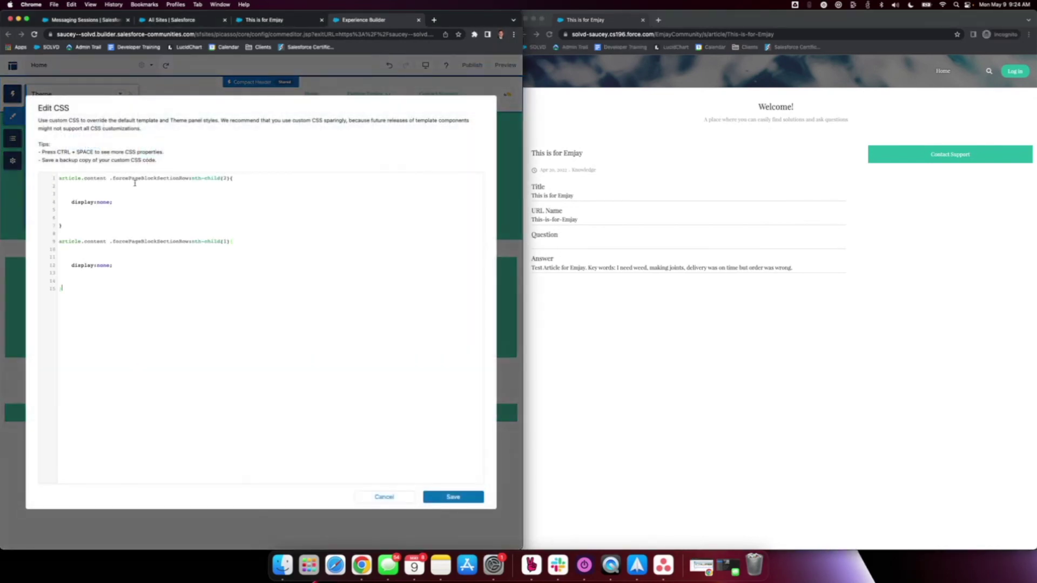
{"action": "left_click", "coordinate": [453, 496]}
Step: Publish the site, dismiss the confirmation, and reload the guest article so only Question and Answer show
{"action": "left_click", "coordinate": [473, 65]}
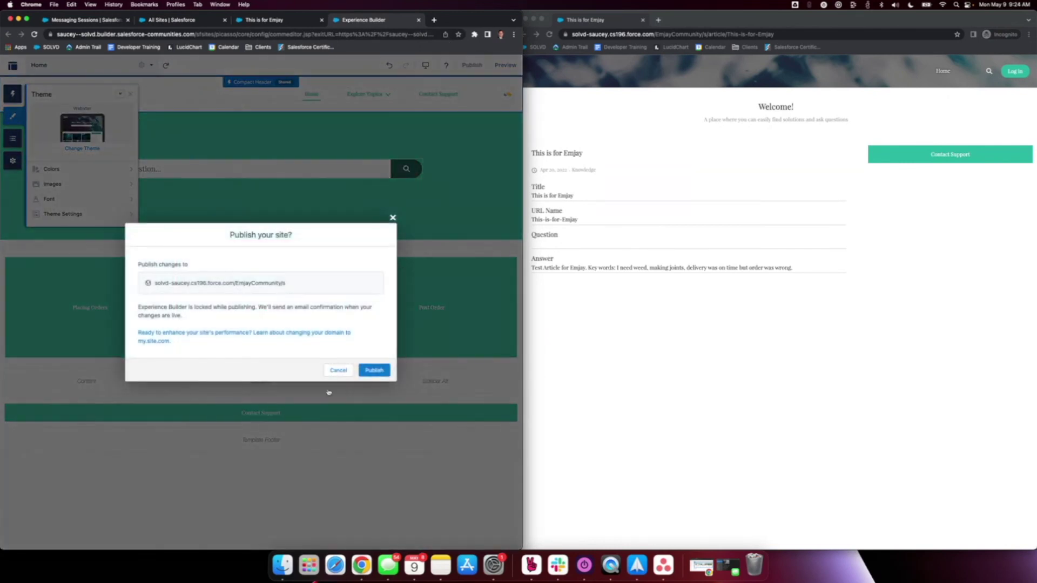
{"action": "left_click", "coordinate": [387, 372]}
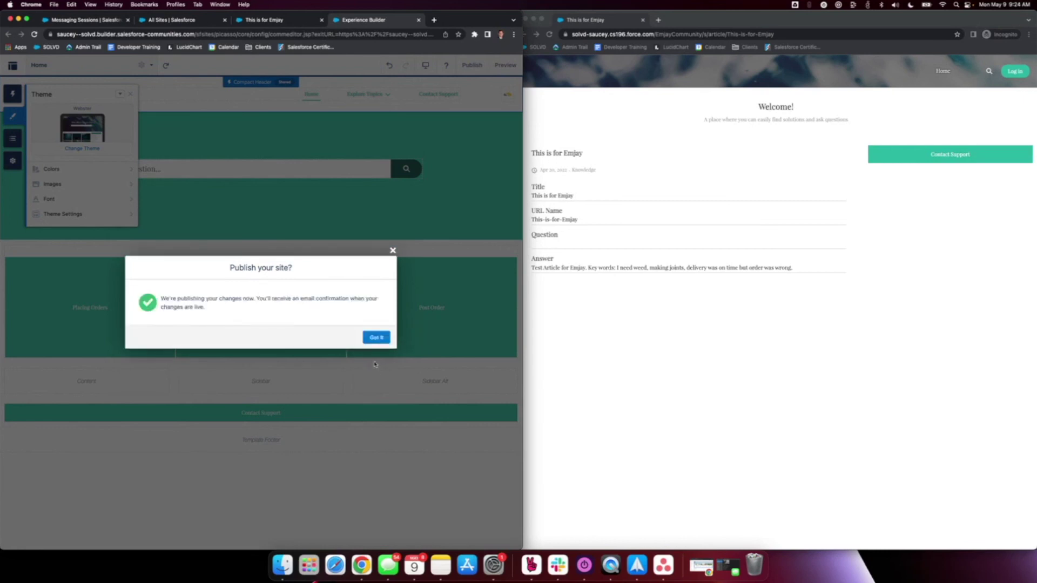
{"action": "left_click", "coordinate": [372, 338]}
{"action": "left_click", "coordinate": [615, 346]}
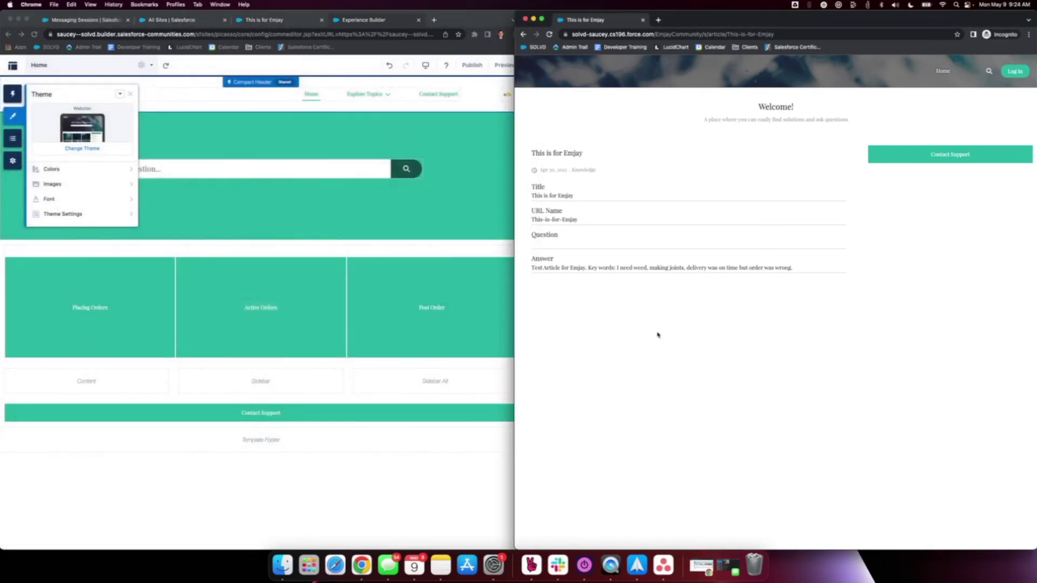
{"action": "key", "text": "super+r"}
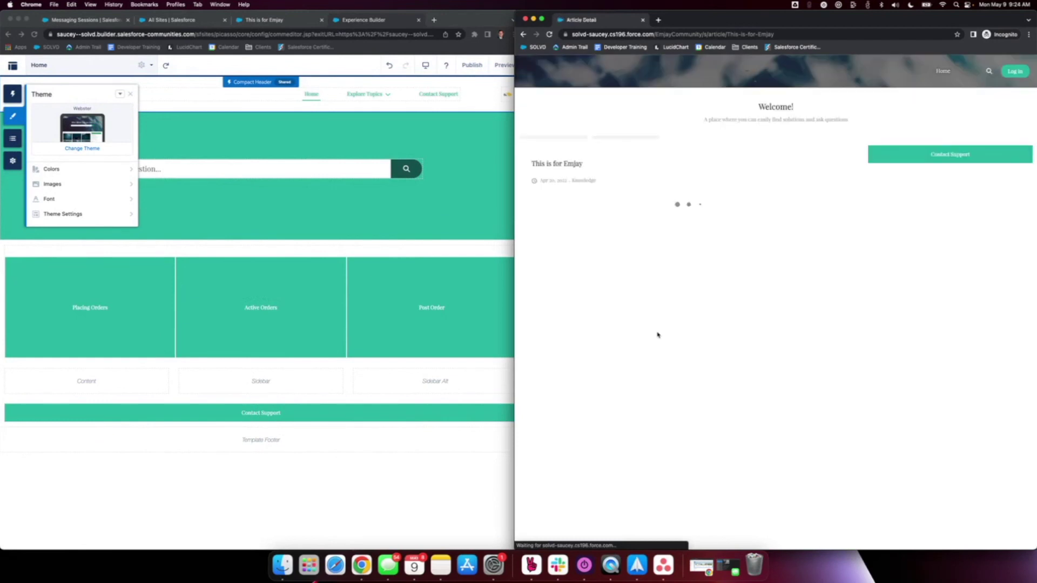